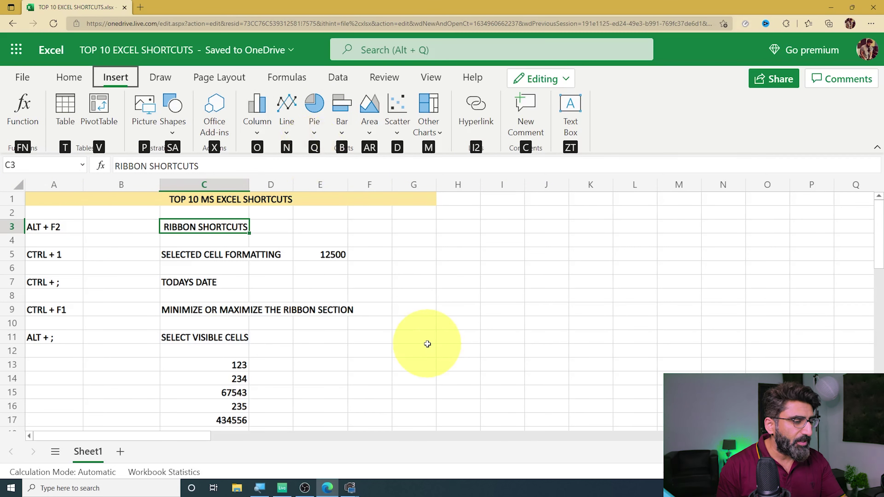
Insert a doughnut chart from cell C3 and delete it from the sheet
key(q)
key(Down)
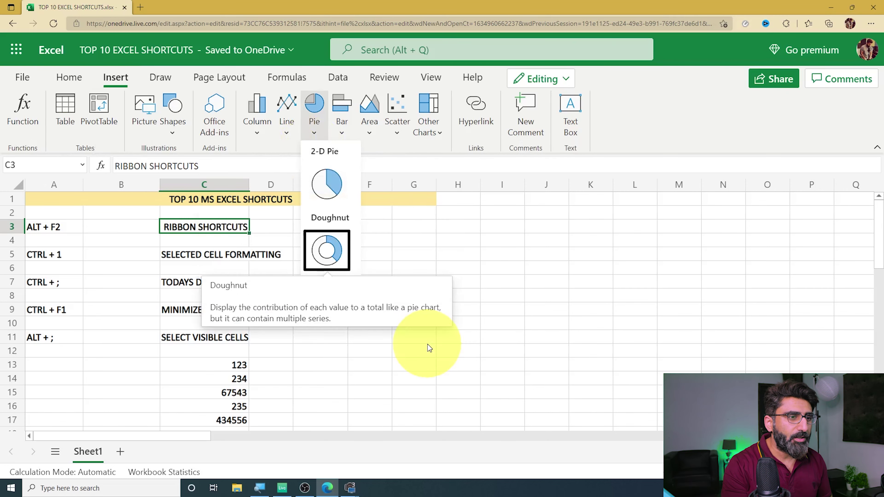
key(Up)
key(Down)
key(Return)
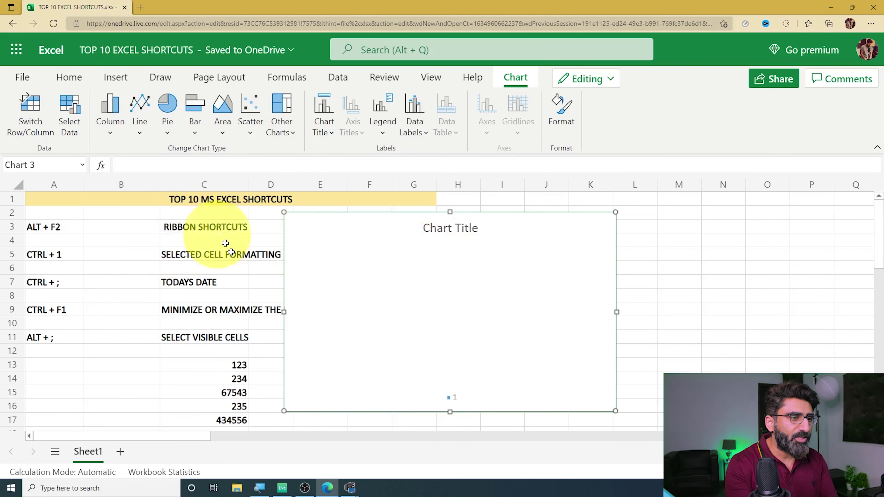
key(Delete)
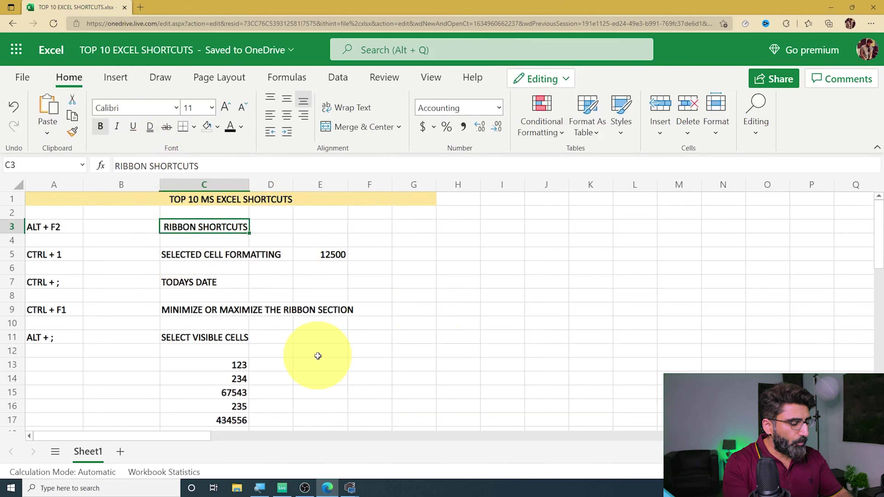
View the sheet's page setup options and print preview, and return to the workbook
key(alt+super)
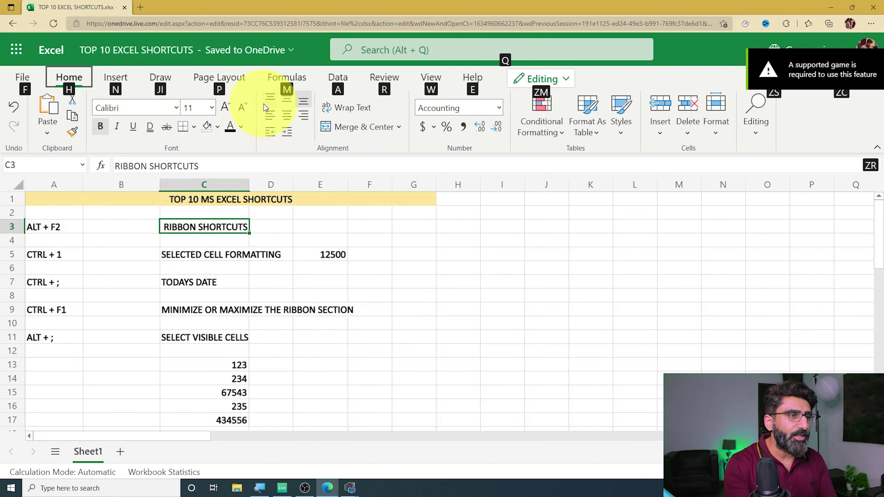
key(p)
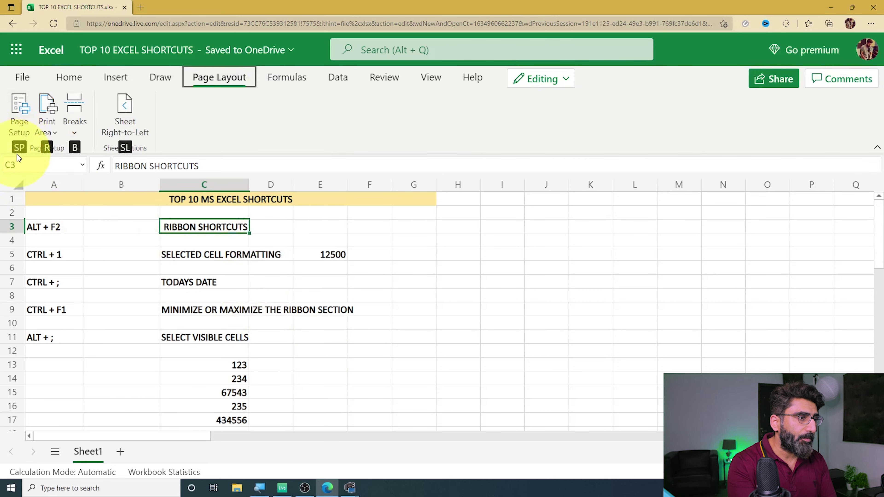
key(s)
key(p)
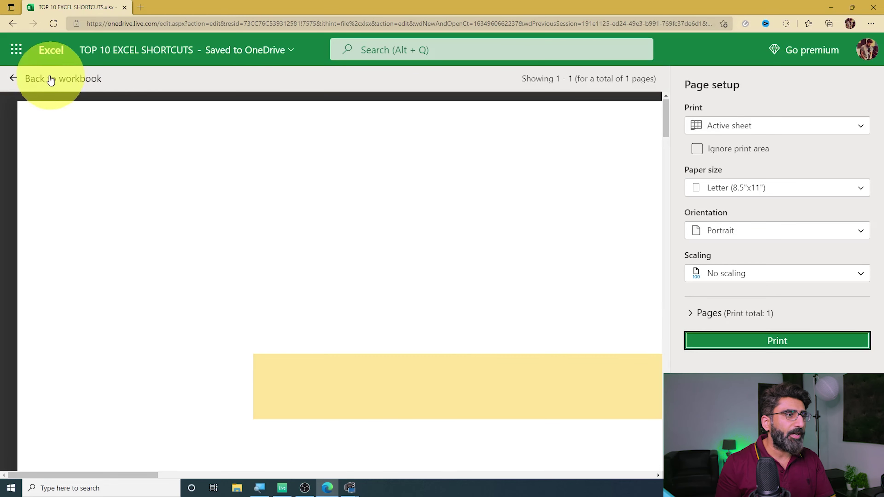
click(13, 78)
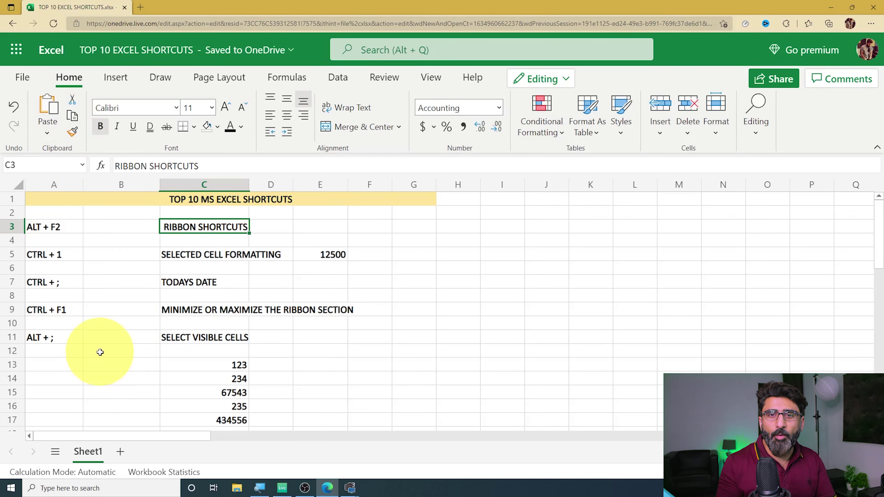
Format the number in cell E5, beside SELECTED CELL FORMATTING, as Currency
click(56, 268)
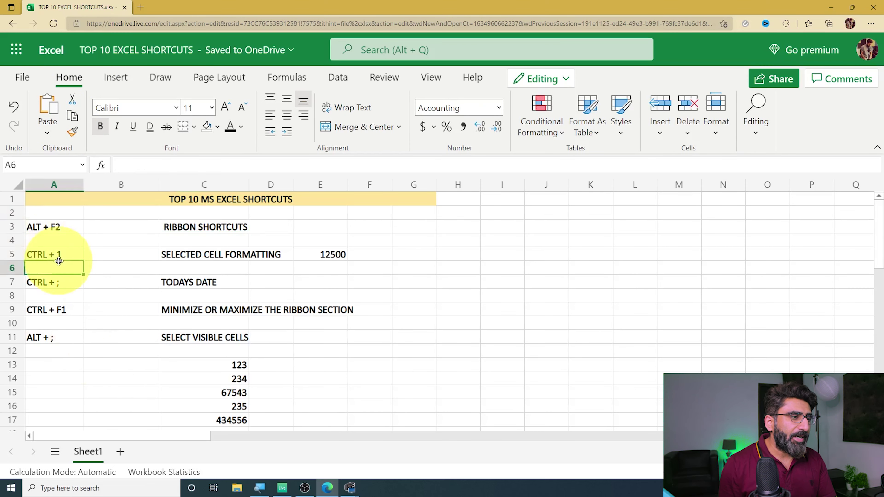
click(51, 254)
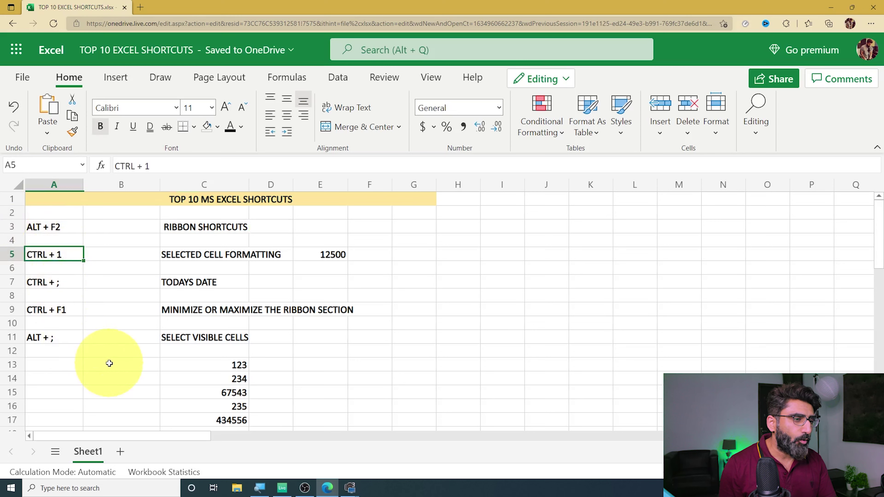
click(188, 254)
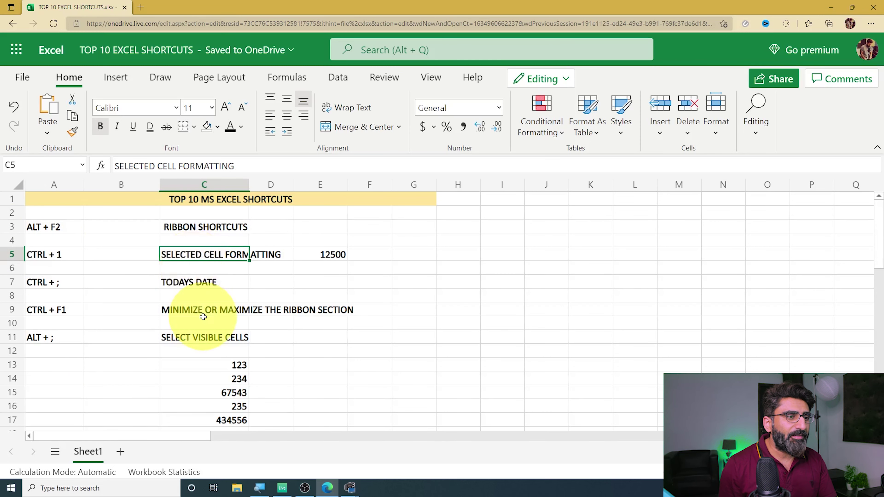
click(339, 254)
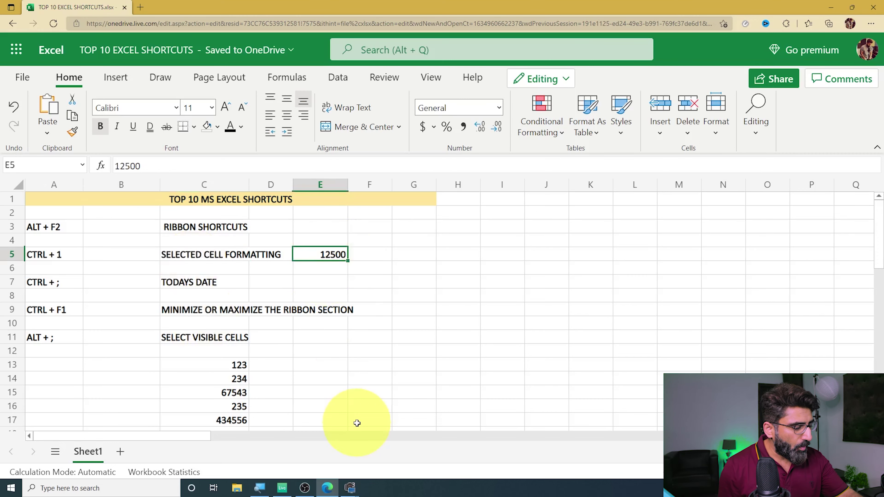
key(ctrl+1)
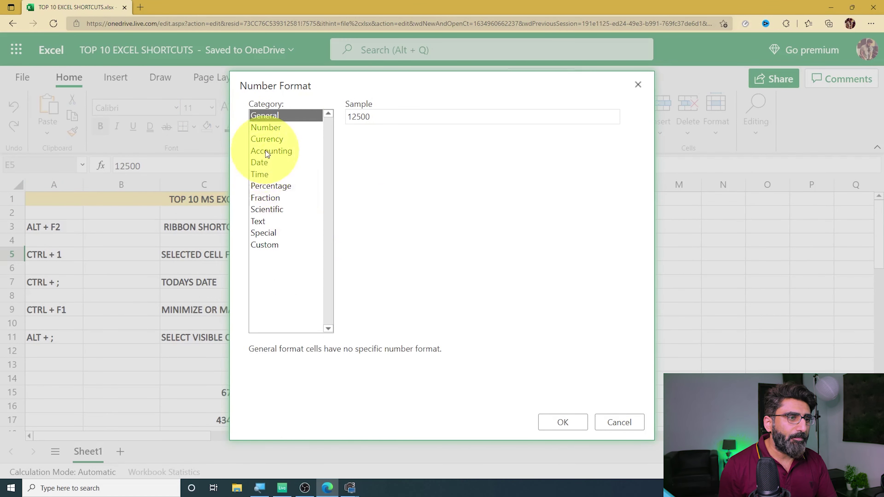
click(266, 140)
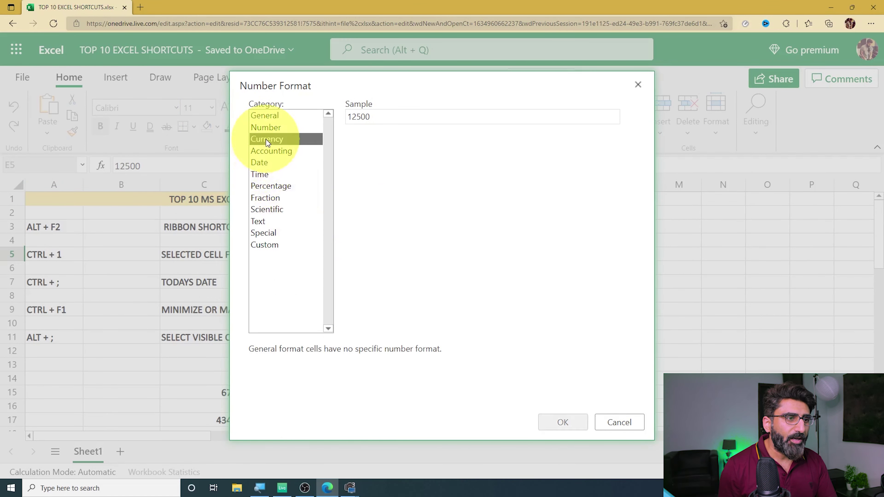
click(562, 422)
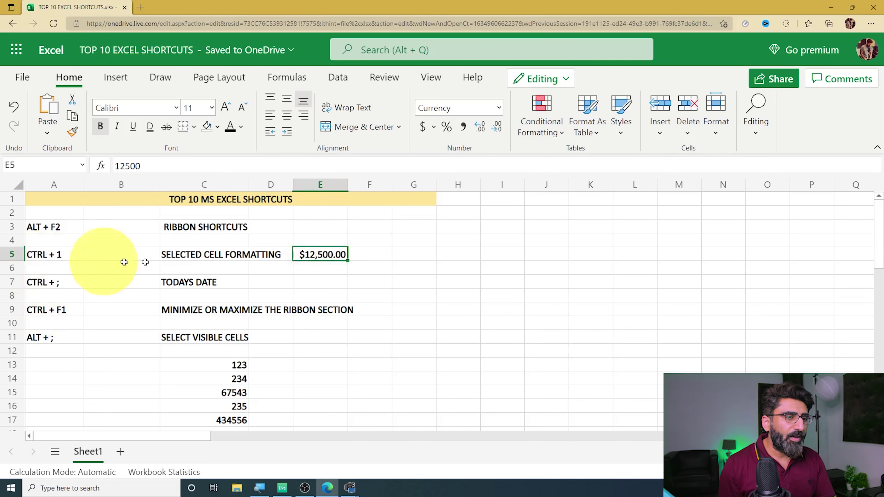
Review the currency number format settings of cell E5 and close them without changes
right_click(329, 254)
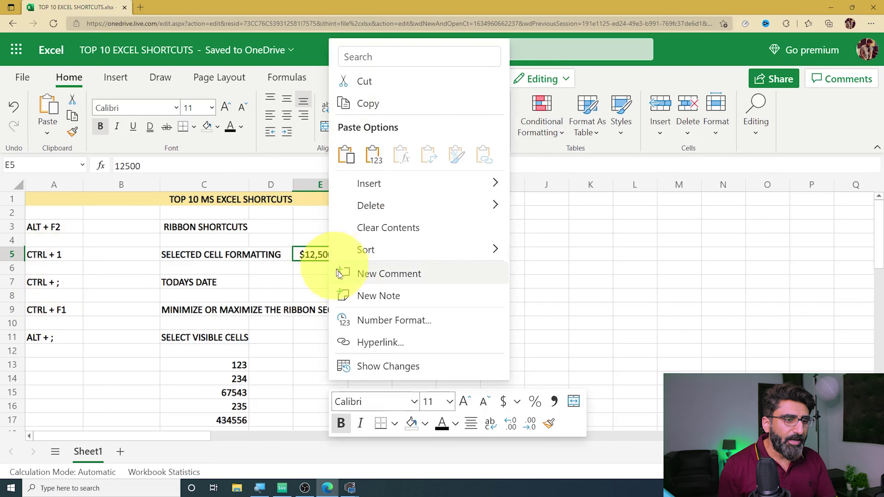
click(374, 318)
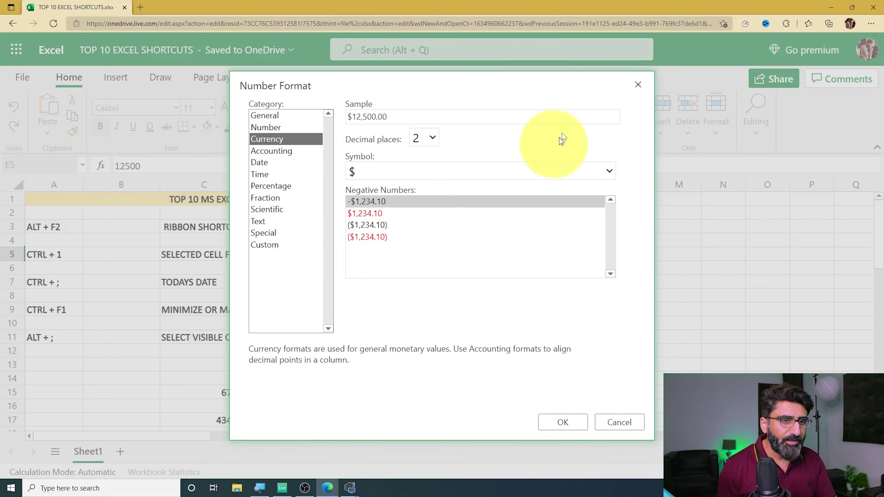
click(638, 85)
Insert today's date, 23/10/2021, in cell E7 beside TODAYS DATE
click(50, 262)
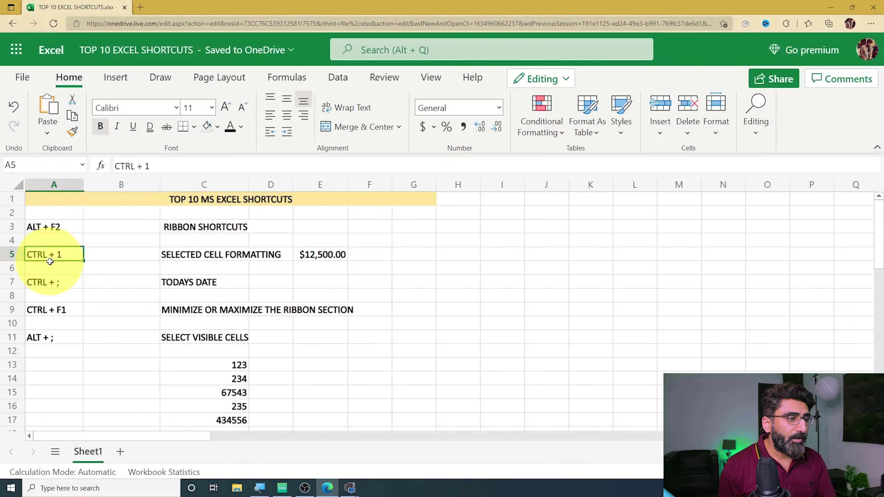
click(41, 284)
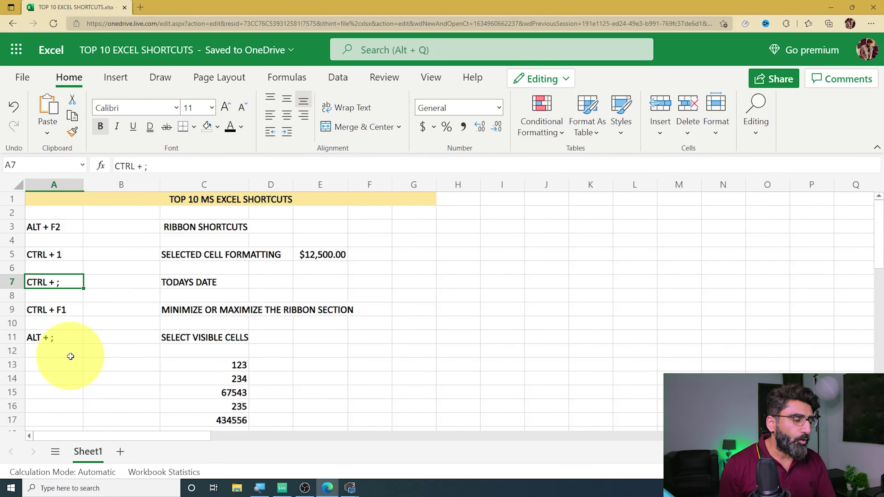
click(186, 281)
click(322, 280)
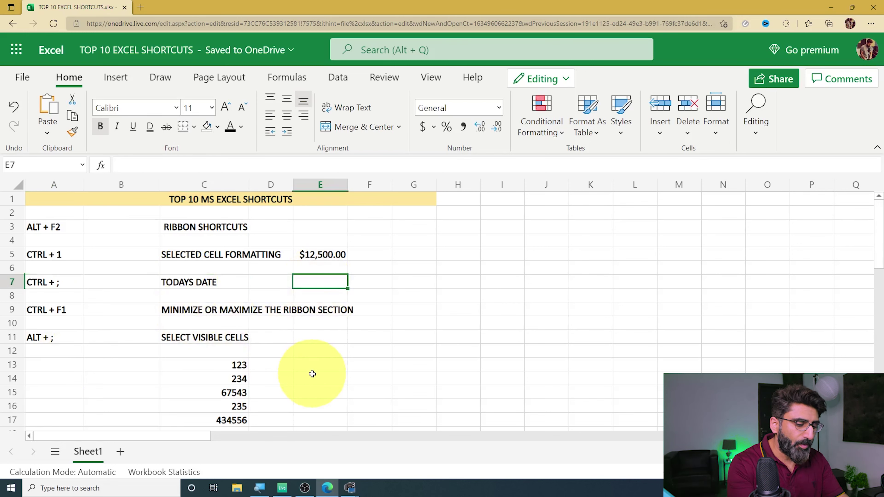
key(ctrl+semicolon)
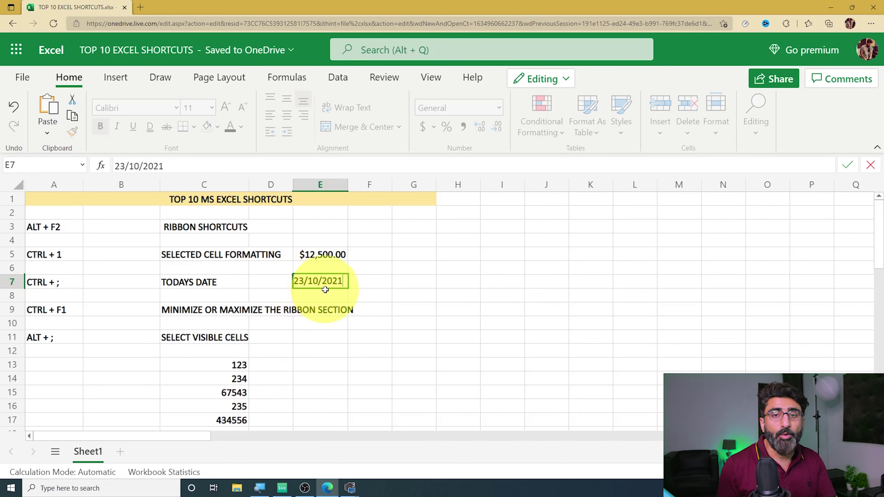
click(371, 295)
Minimize the ribbon section and expand it back to full size
click(54, 309)
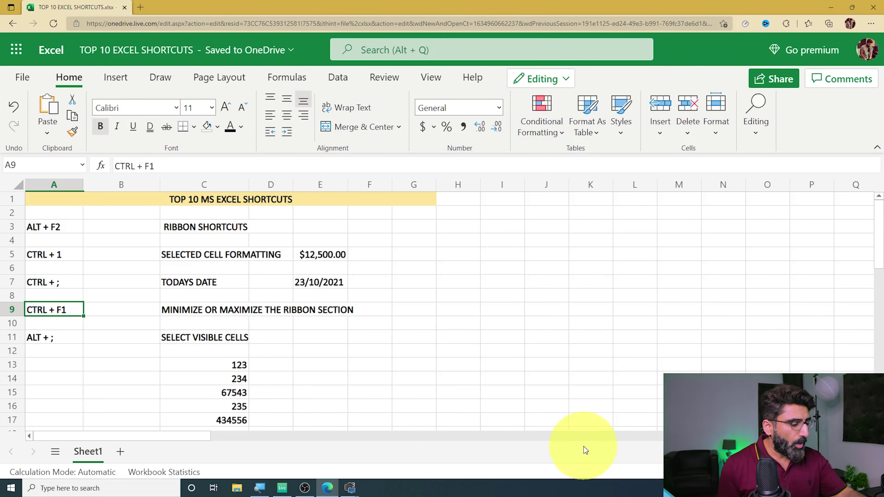
key(ctrl+F1)
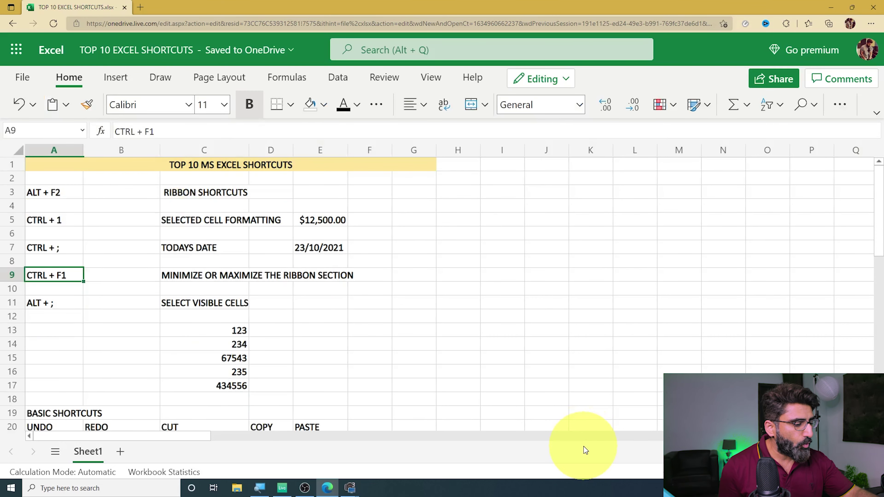
key(ctrl+F1)
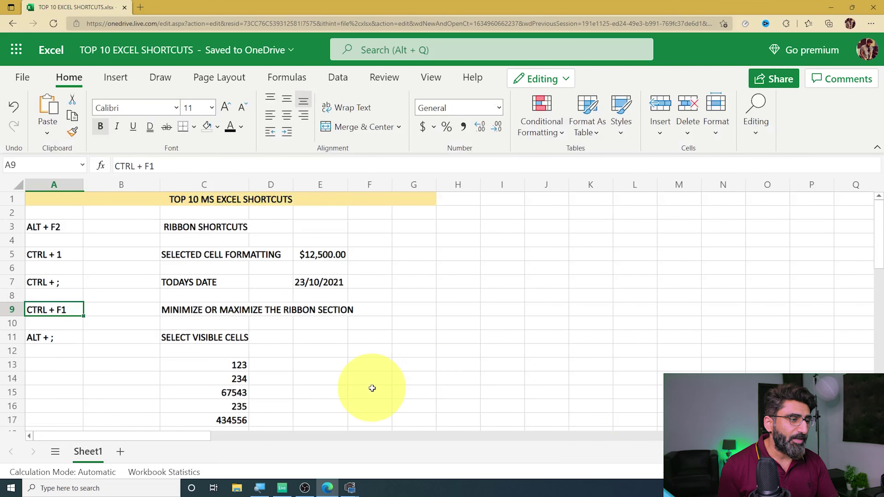
Hide rows 15 and 16 within the number list under SELECT VISIBLE CELLS
scroll(372, 388, down, 3)
click(50, 269)
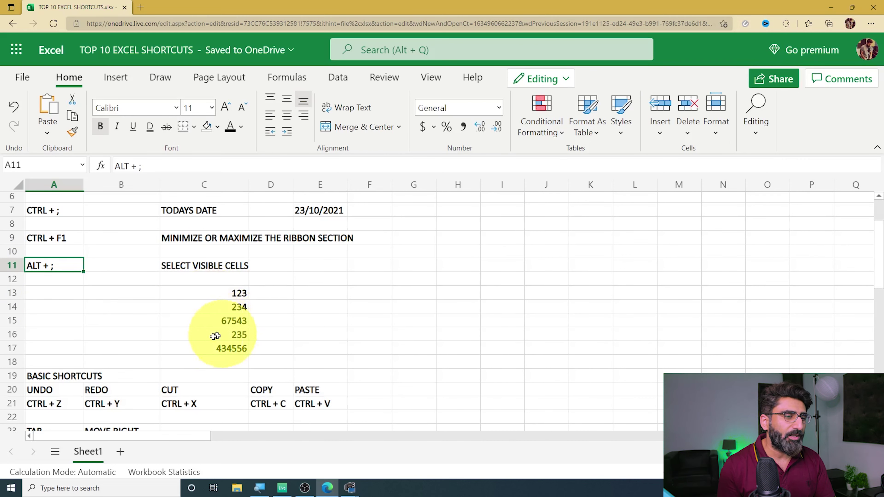
drag(215, 293, 222, 349)
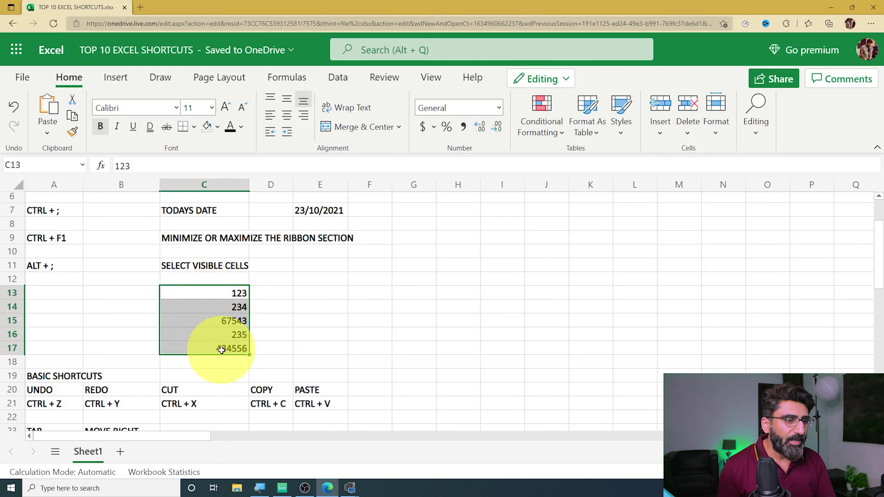
click(132, 331)
drag(10, 320, 9, 332)
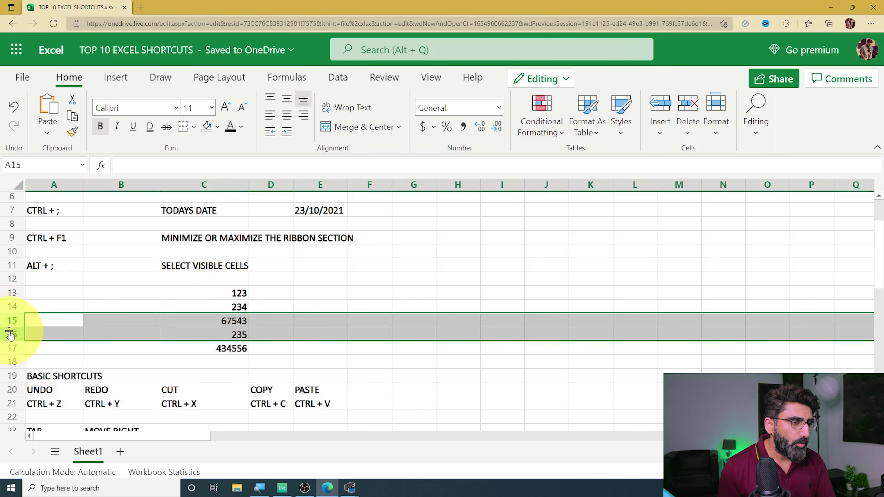
right_click(9, 326)
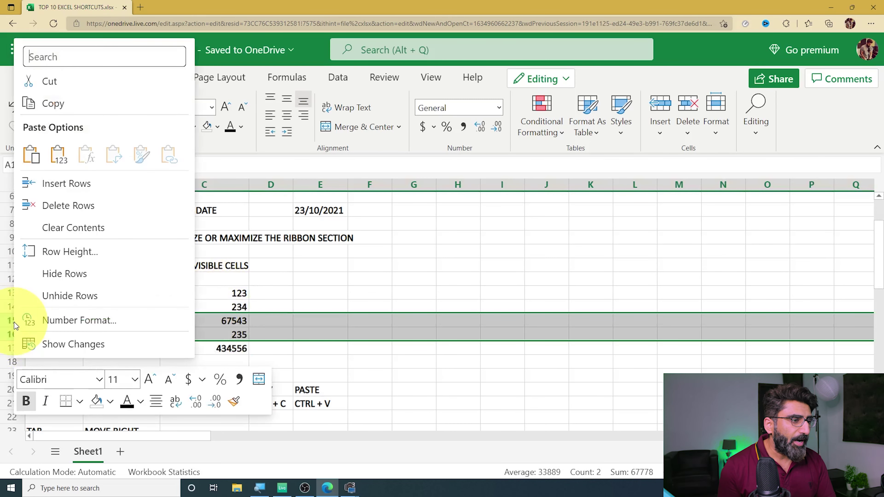
click(60, 276)
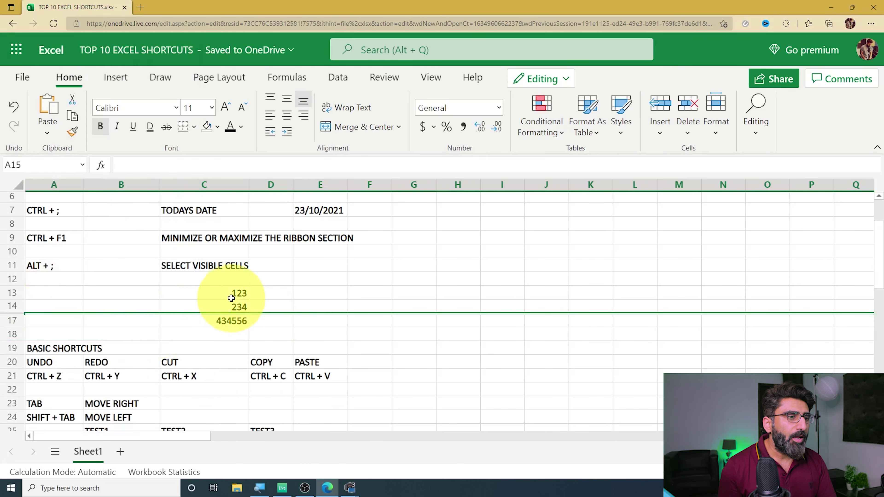
Fill the number list in C13:C17 with the orange theme color while rows 15 and 16 are hidden
drag(232, 298, 231, 324)
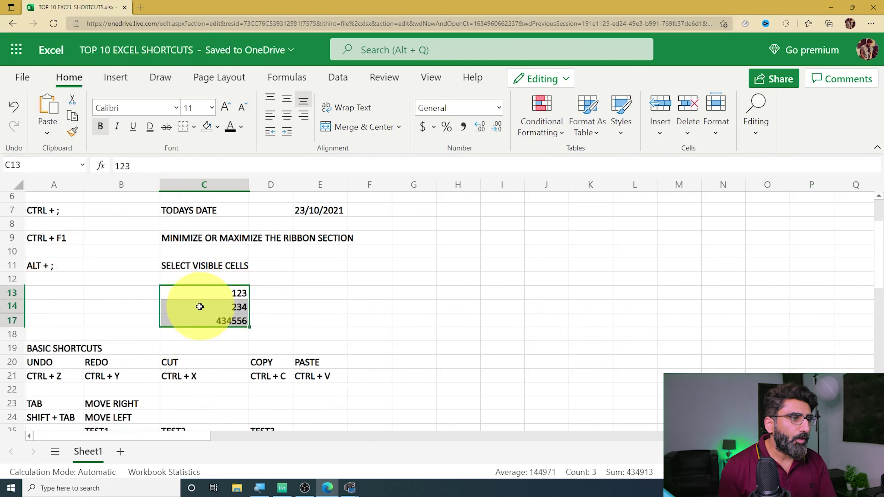
click(217, 126)
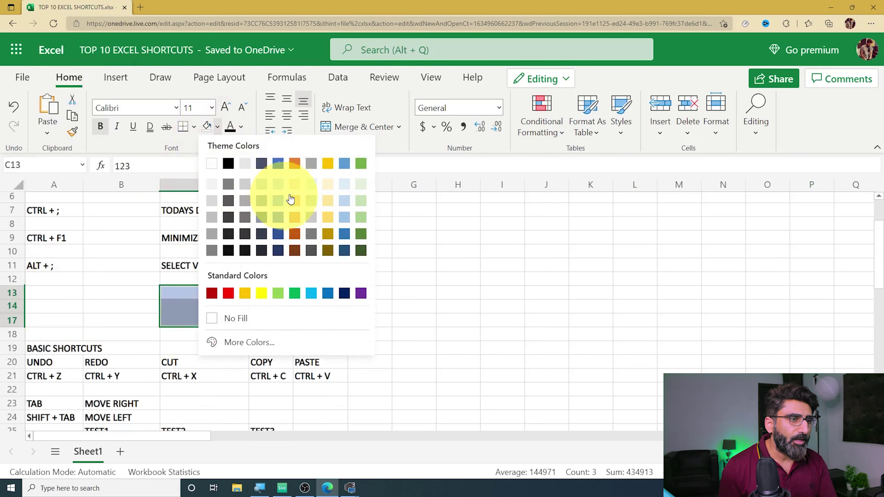
click(295, 164)
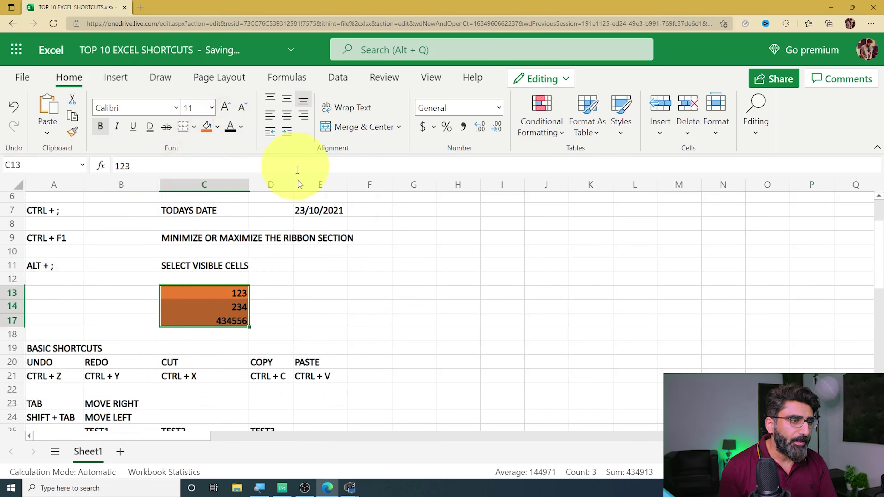
Unhide rows 15 and 16 and check the fill color of cells C15 and C16
drag(18, 310, 14, 320)
right_click(12, 306)
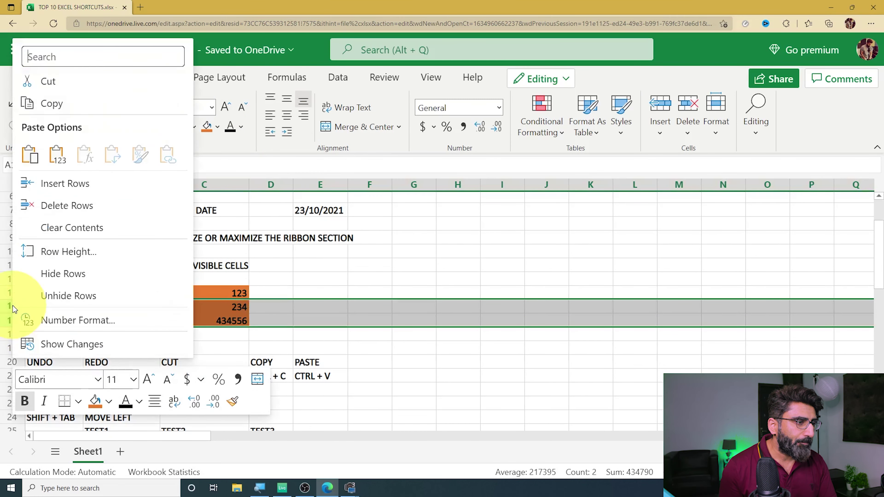
click(76, 305)
click(226, 322)
click(224, 339)
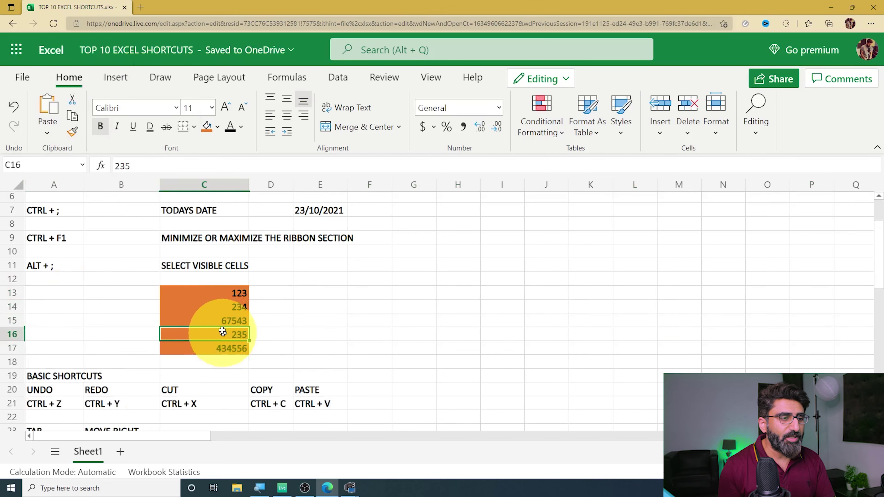
Undo the unhiding of rows 15 and 16 and the orange fill on the number list
drag(214, 293, 217, 304)
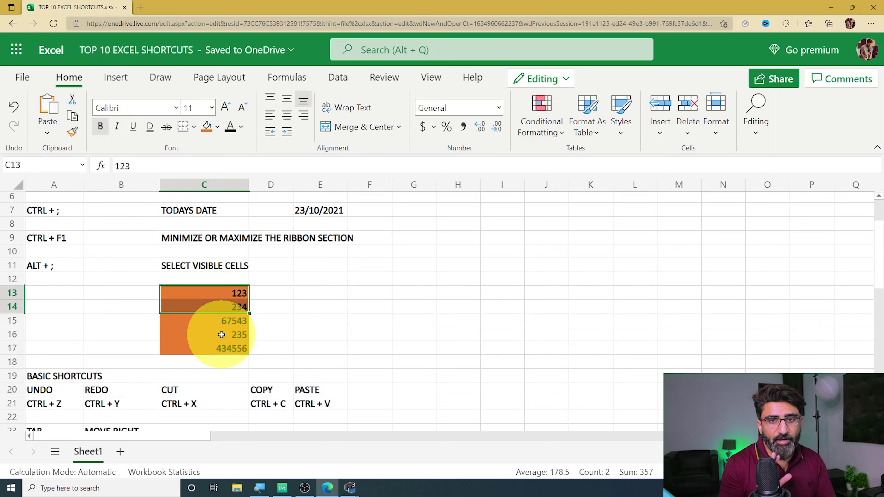
key(ctrl+z)
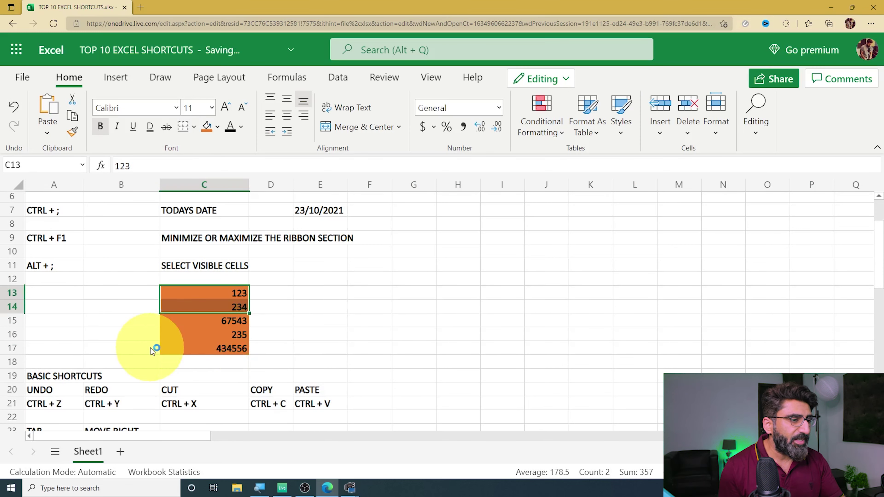
key(ctrl+z)
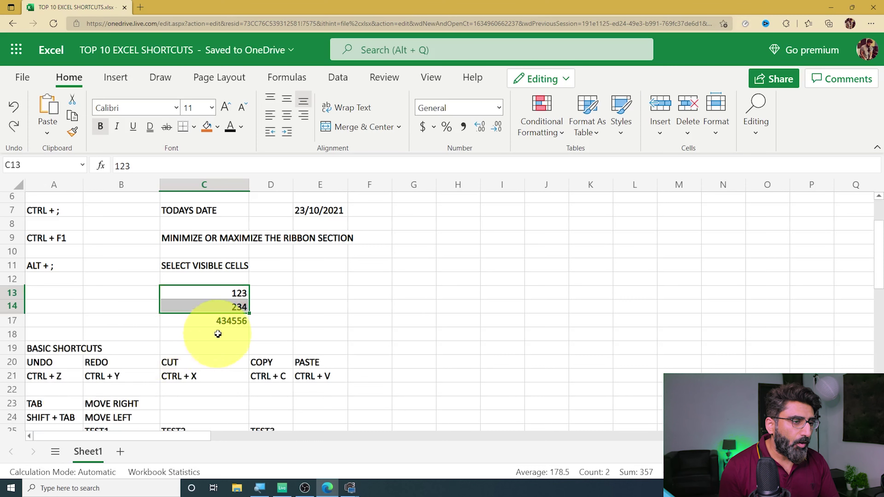
Select only the visible cells of C13:C17 and fill them with the orange theme color
click(258, 317)
drag(207, 292, 221, 317)
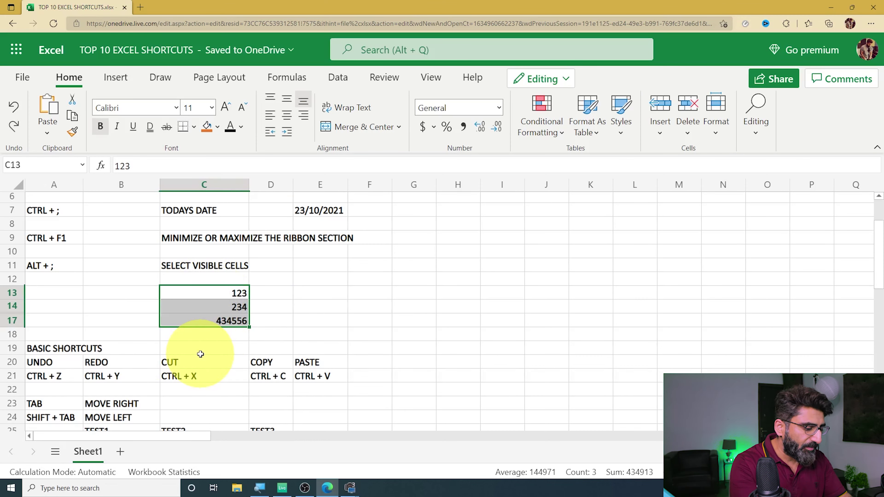
key(alt+semicolon)
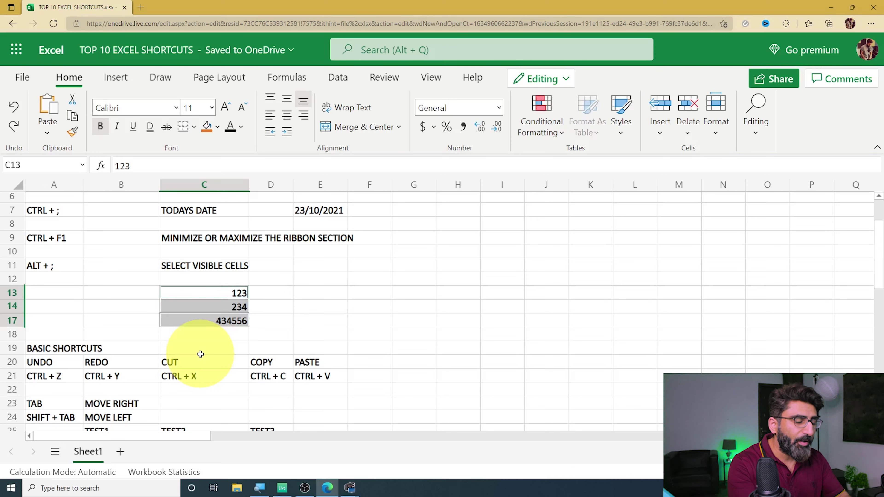
click(208, 128)
Unhide rows 15 and 16 between rows 14 and 17
drag(11, 306, 12, 311)
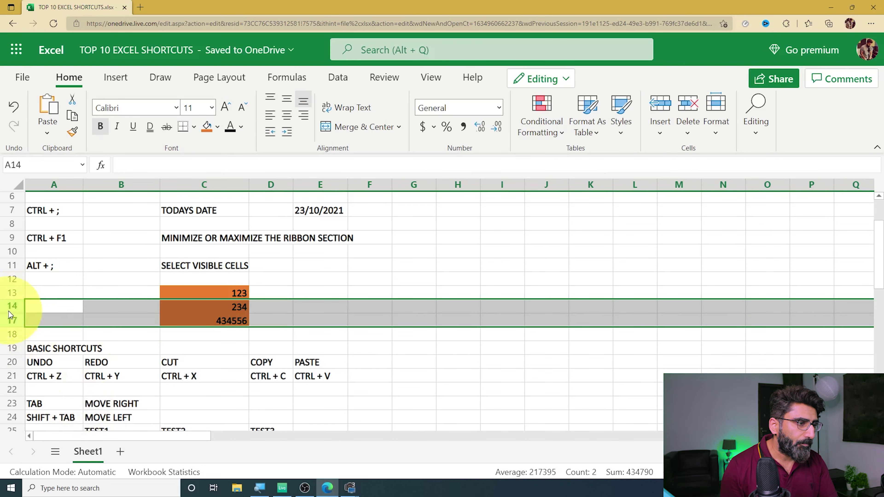
right_click(12, 310)
click(59, 296)
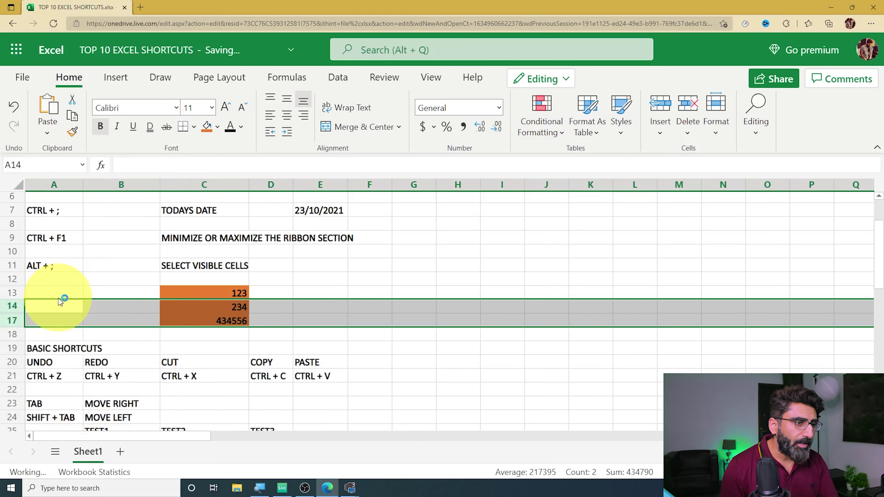
click(331, 361)
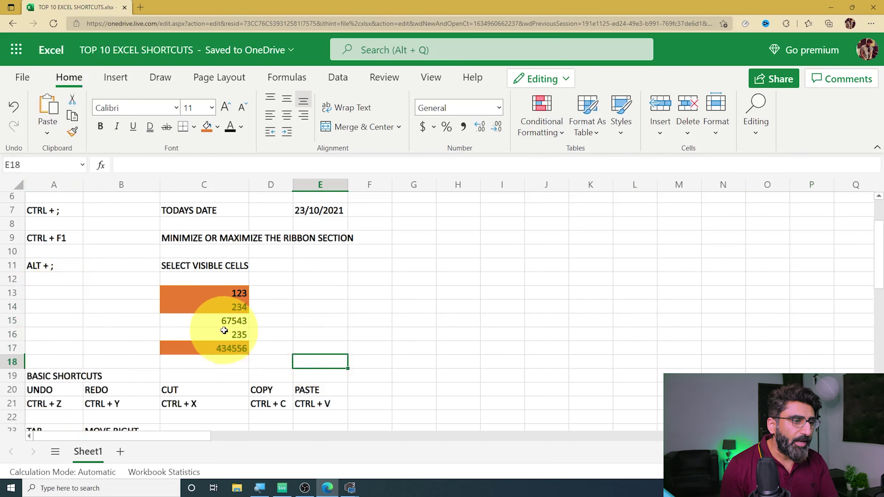
Compare the fill of C15 and C16 with that of C13, C14 and C17
click(224, 322)
click(224, 338)
click(224, 323)
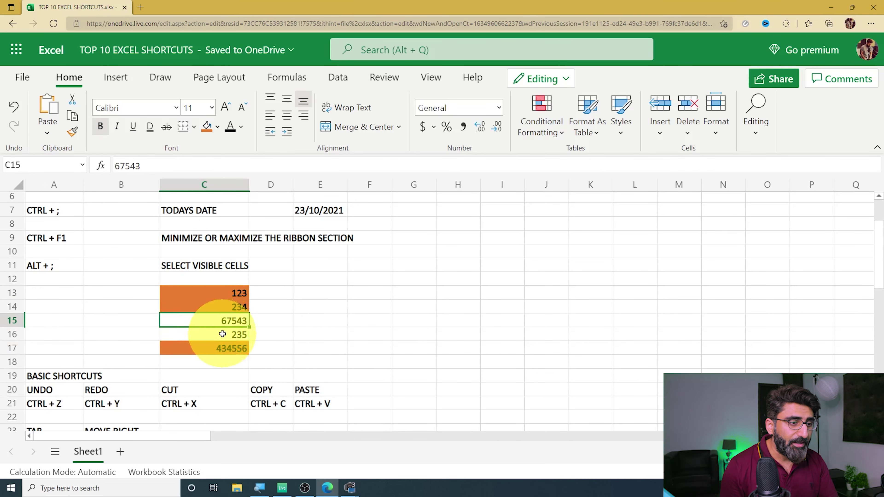
click(222, 334)
click(223, 321)
click(222, 334)
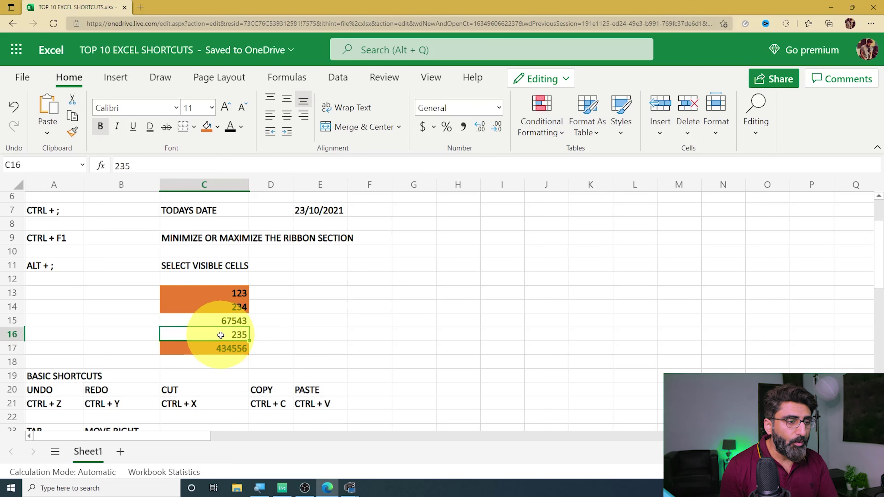
click(225, 293)
click(223, 311)
click(225, 349)
Enter the sample text FHJDFASHJF in cell H20 beside the BASIC SHORTCUTS section
scroll(221, 350, down, 3)
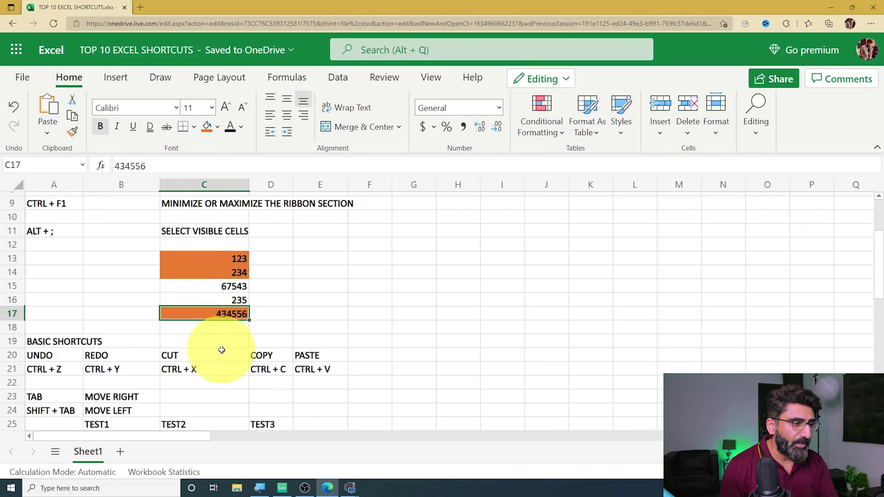
scroll(222, 350, down, 1)
click(49, 232)
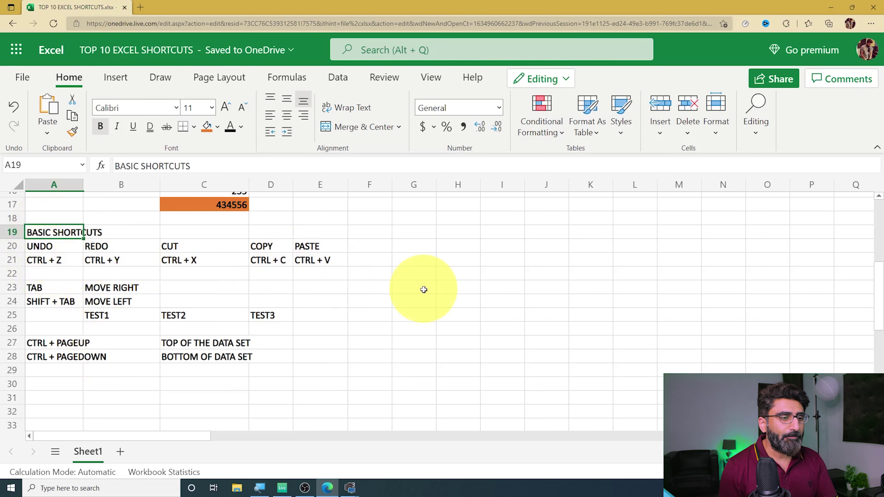
double_click(458, 246)
mouse_move(327, 489)
text(FHJDFASHJF)
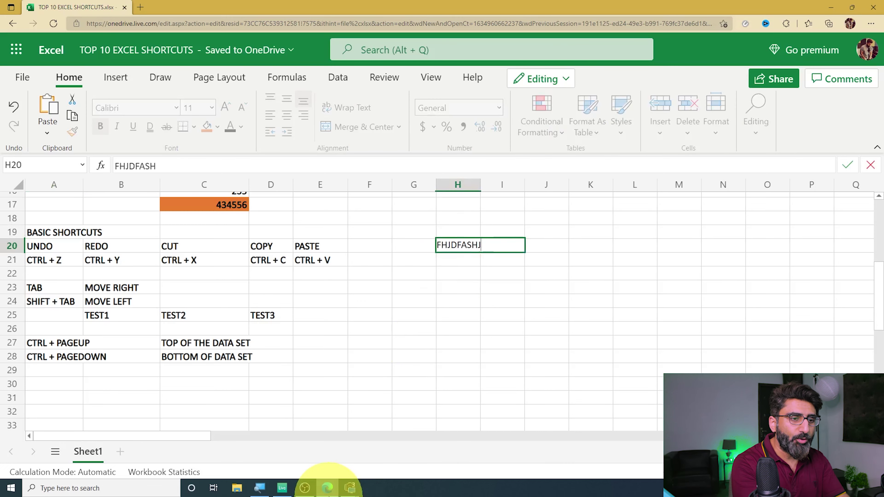
key(Return)
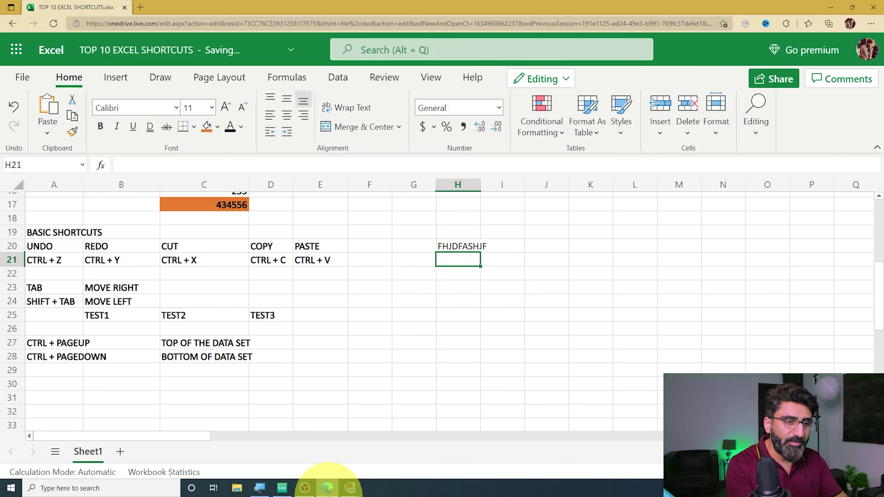
Undo the sample text entry in H20 and redo it
key(ctrl+z)
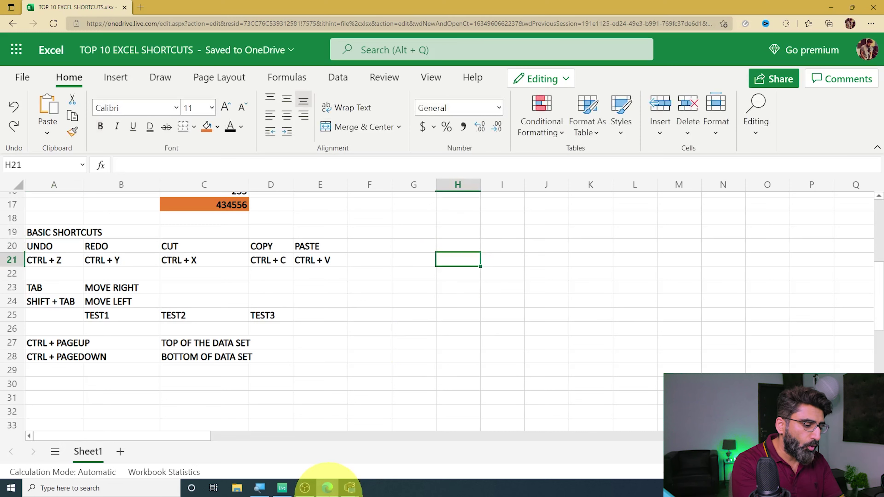
key(ctrl+y)
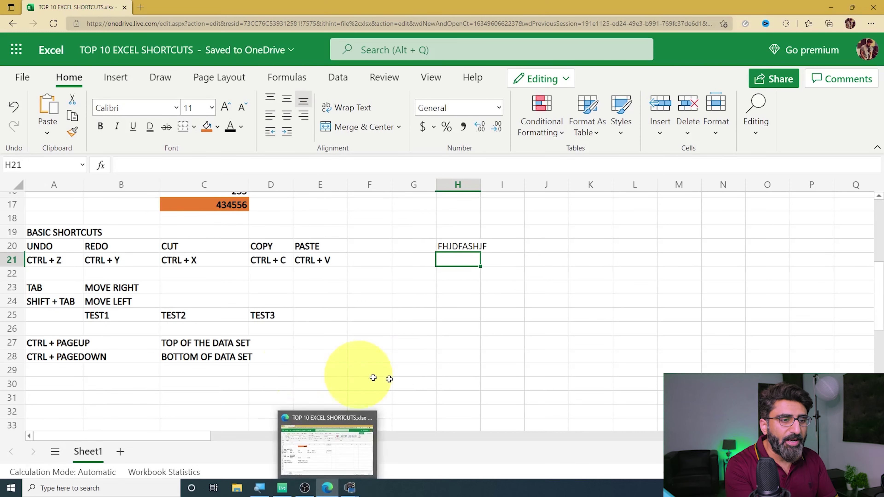
click(464, 245)
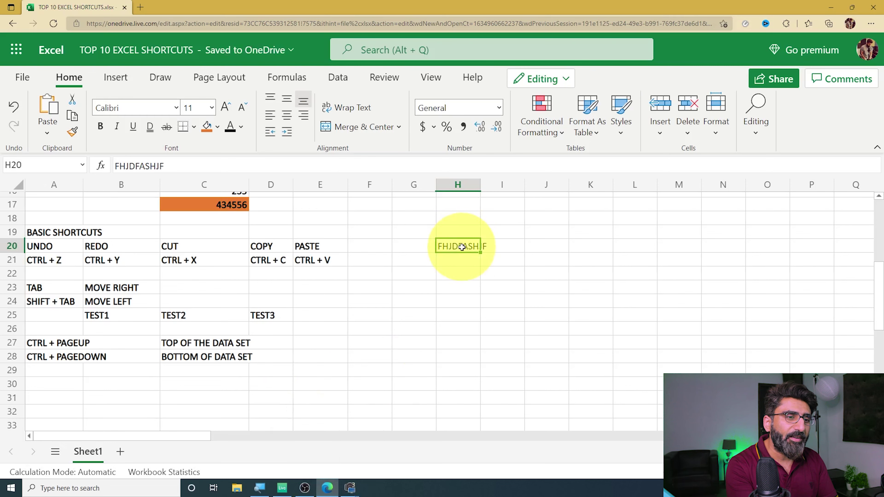
Cut the sample text from H20 and paste it into H21
click(460, 258)
key(Up)
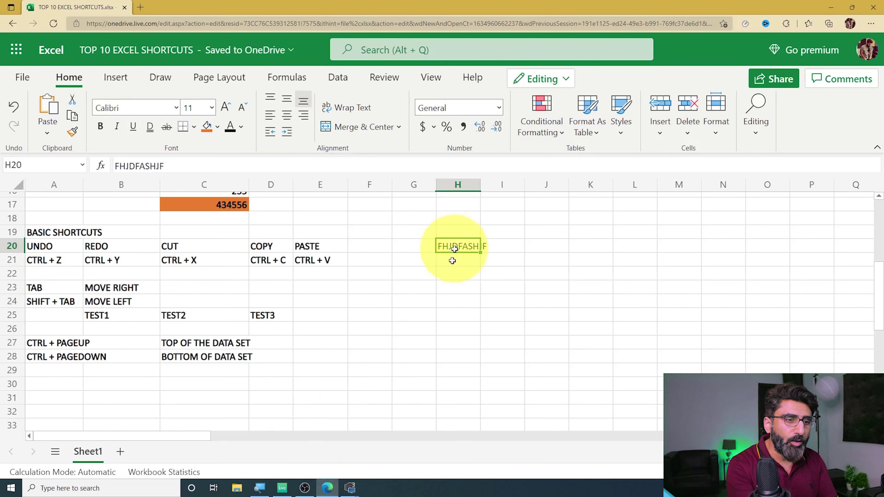
key(ctrl+x)
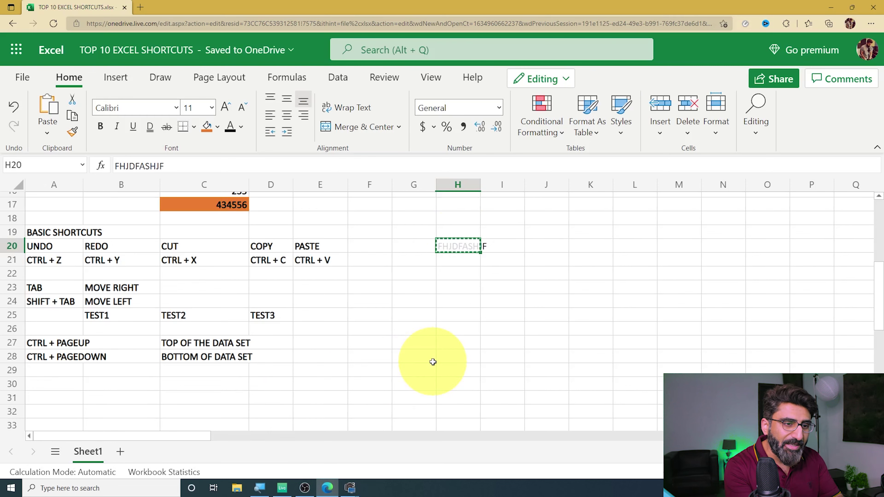
click(455, 262)
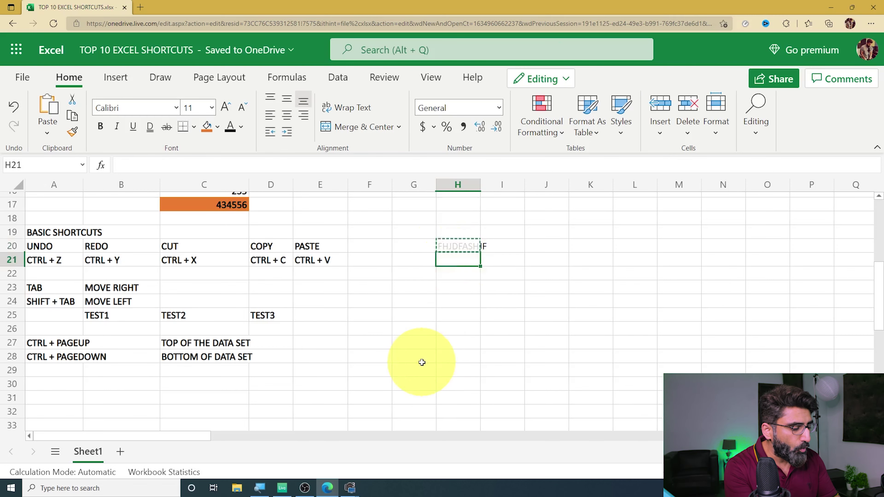
key(ctrl+v)
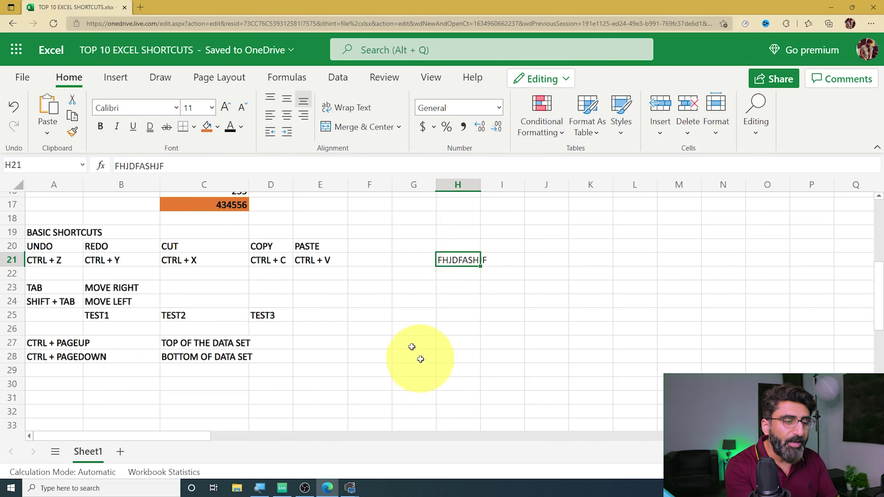
Copy the sample text from H21 and paste it into J21
click(453, 246)
click(454, 261)
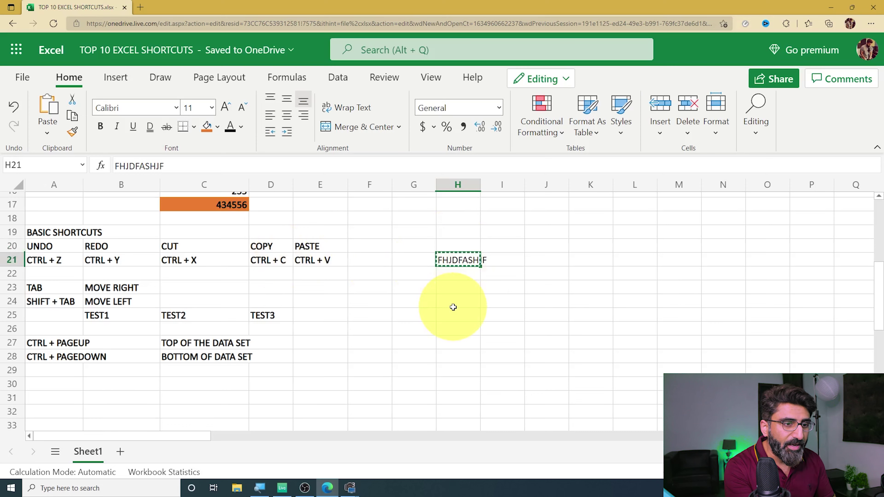
click(540, 264)
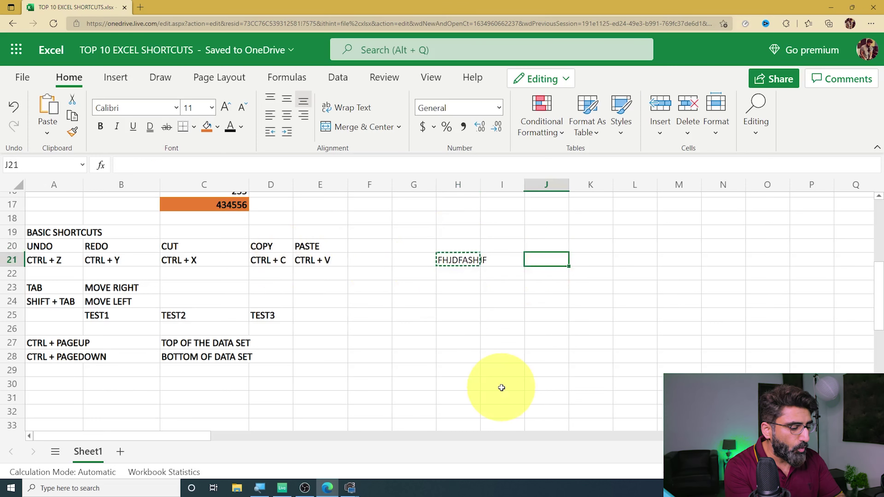
key(ctrl+v)
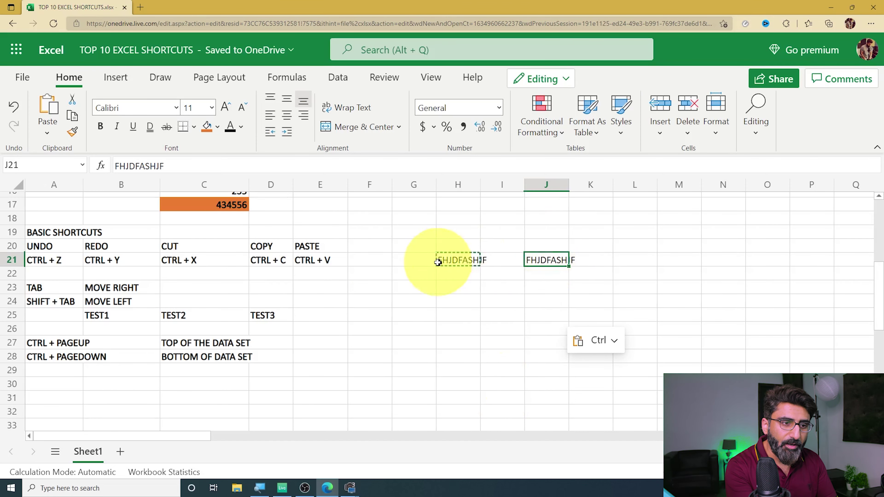
Clear both sample texts by deleting the contents of G20:K22
drag(405, 245, 575, 277)
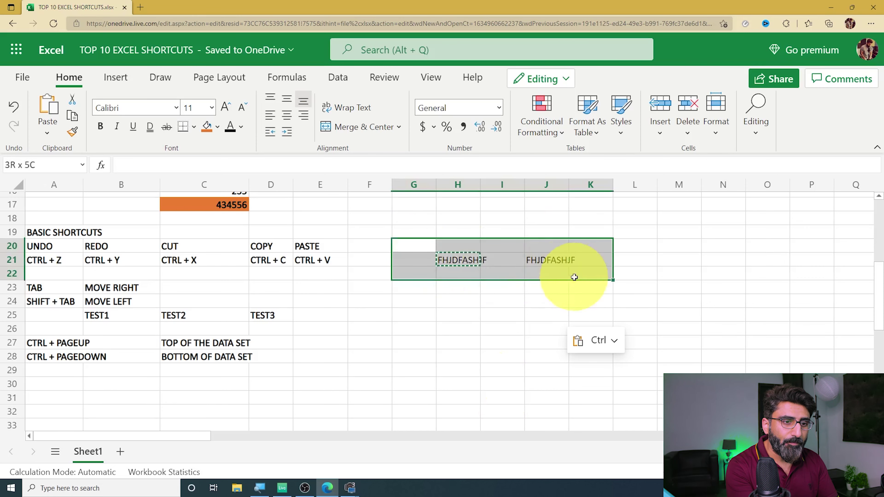
key(Delete)
click(337, 331)
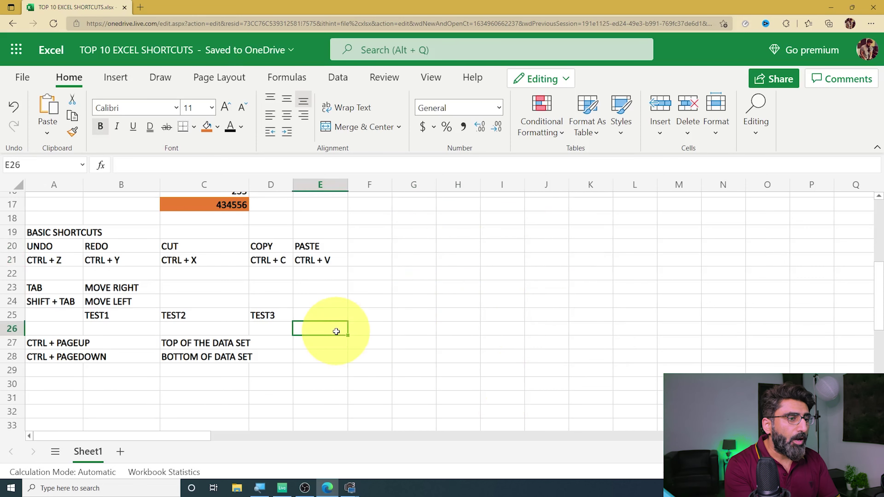
Delete the test entries in B25:D25 below the TAB and SHIFT + TAB rows
click(36, 288)
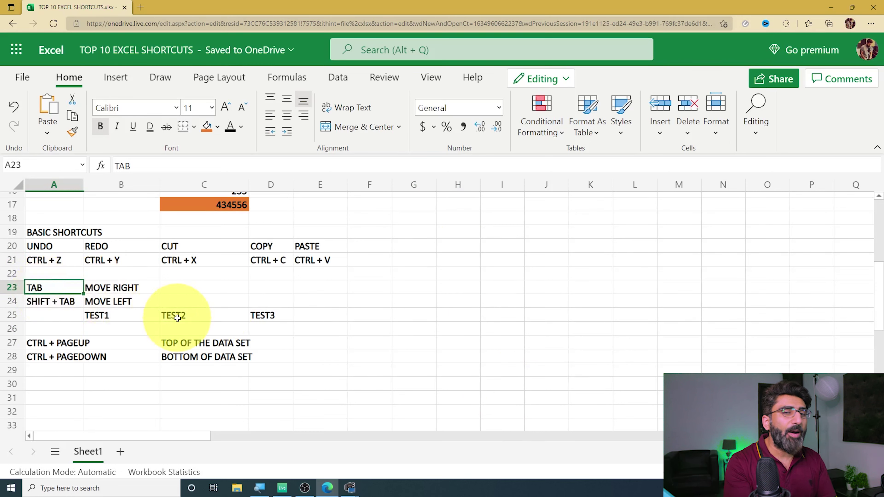
drag(91, 315, 250, 315)
key(Delete)
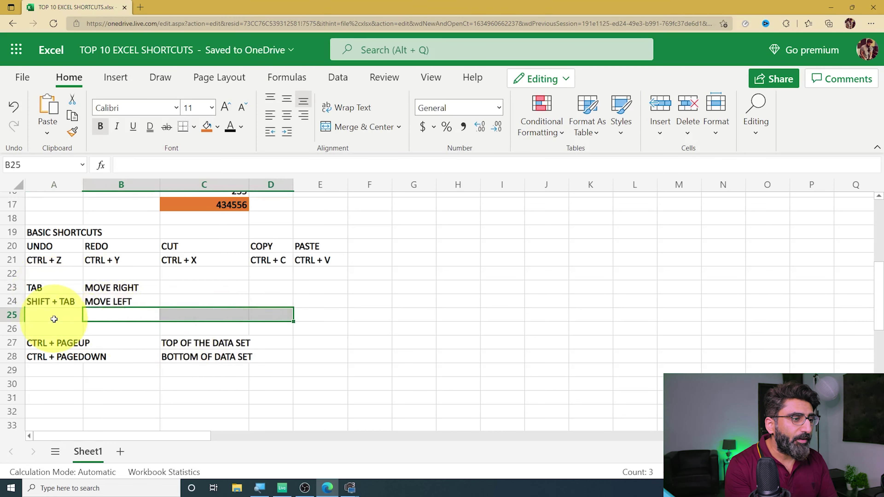
Select B25:F25 and enter TEST1, TEST and TEST3 in B25, C25 and D25, moving right cell by cell
click(98, 320)
drag(98, 319, 360, 316)
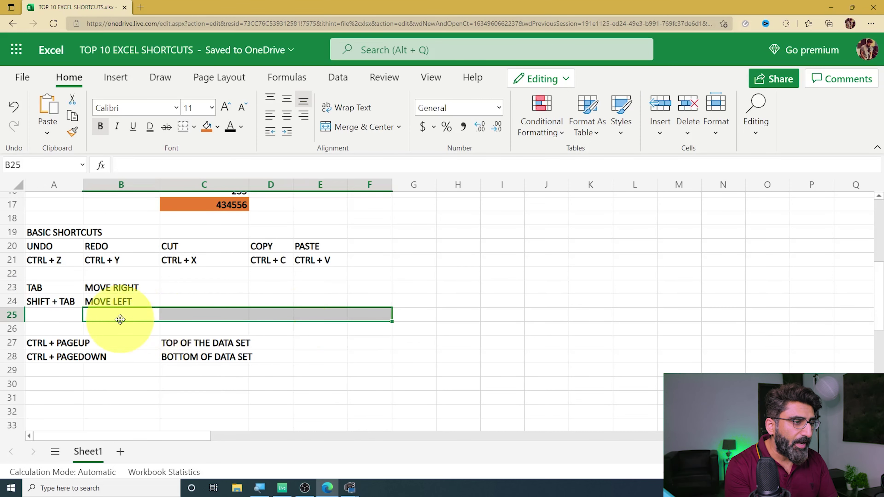
key(F2)
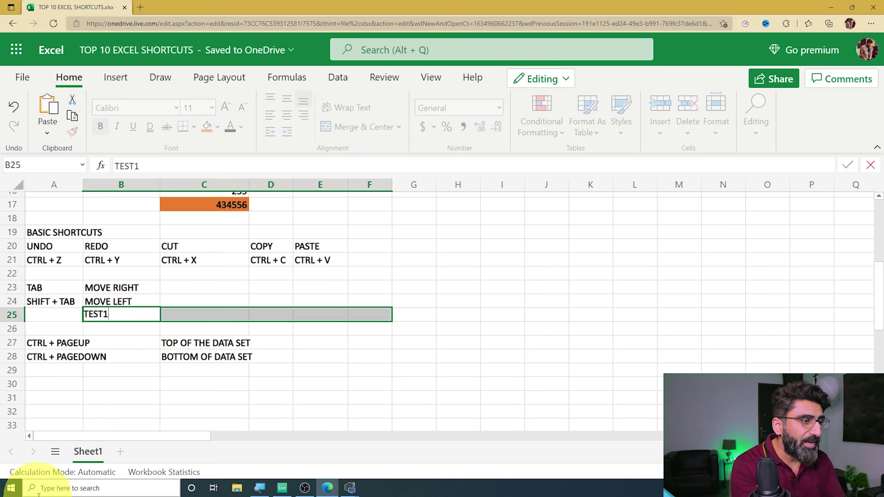
text(TEST1)
key(Tab)
text(TES)
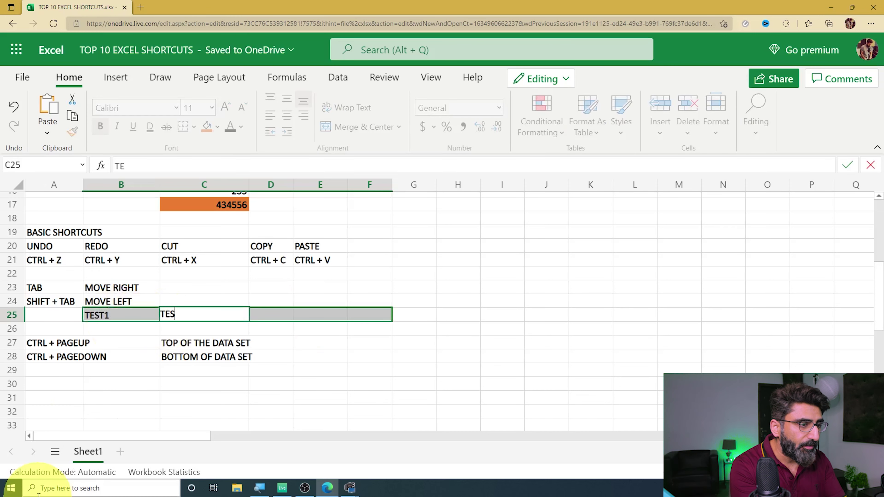
text(T)
key(Tab)
text(T)
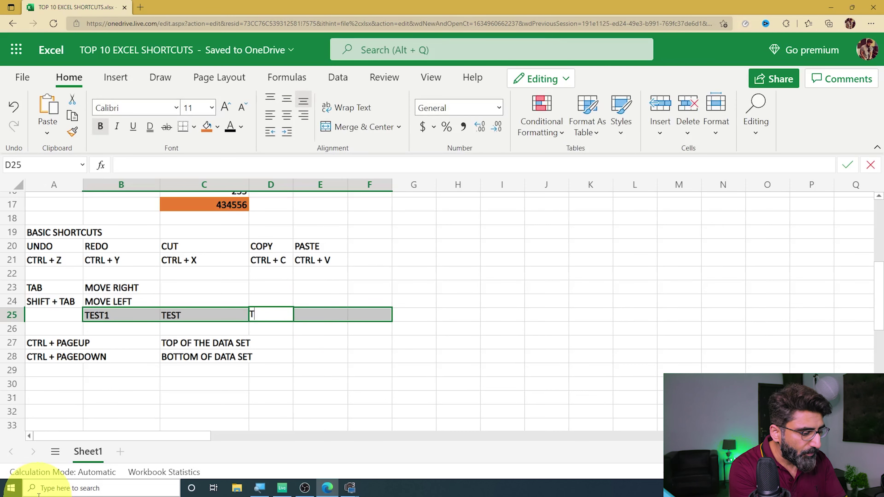
text(EST3)
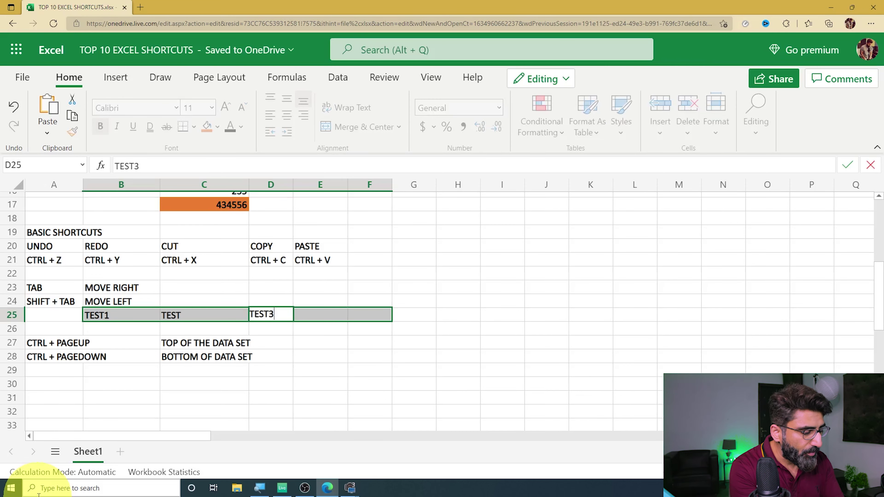
key(Tab)
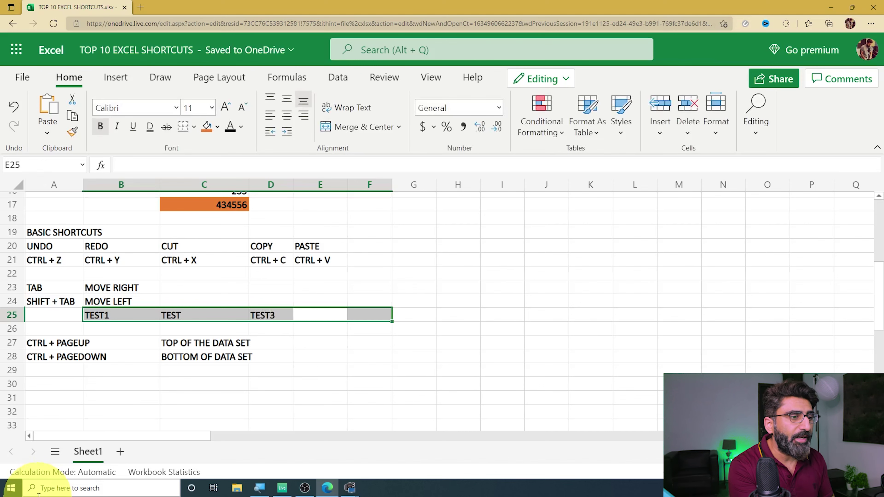
Select the test row B25:G25 and release the selection on an empty cell
click(362, 364)
drag(101, 315, 409, 315)
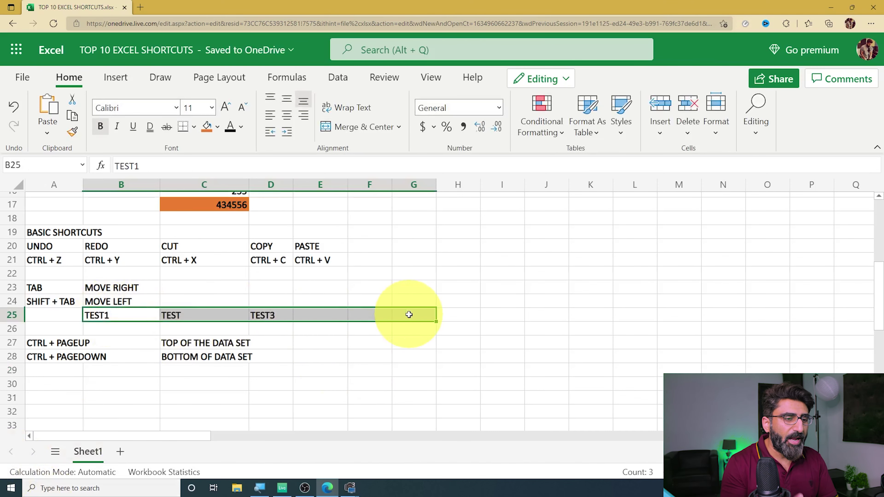
click(533, 306)
Start from H25 and move left cell by cell along row 25 to A25
click(477, 314)
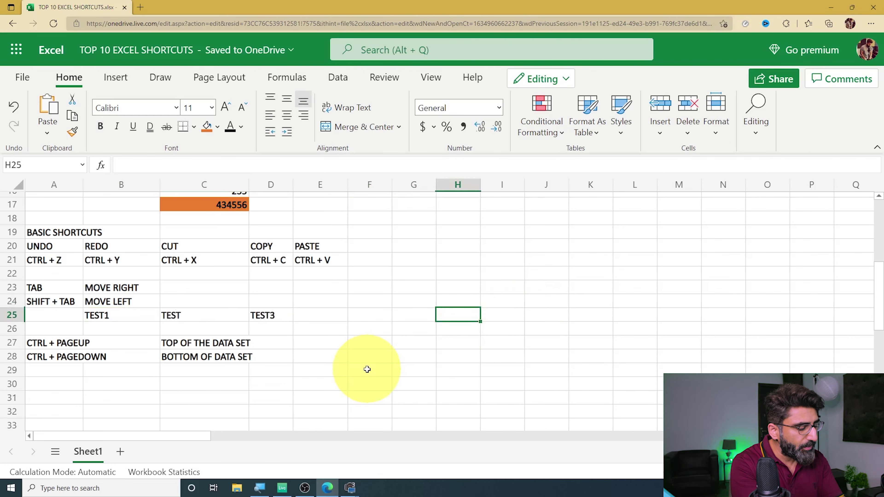
key(shift+Tab)
key(shift+Tab)
key(shift+Tab)
key(shift+Tab)
key(shift+Tab)
key(shift+Tab)
key(shift+Tab)
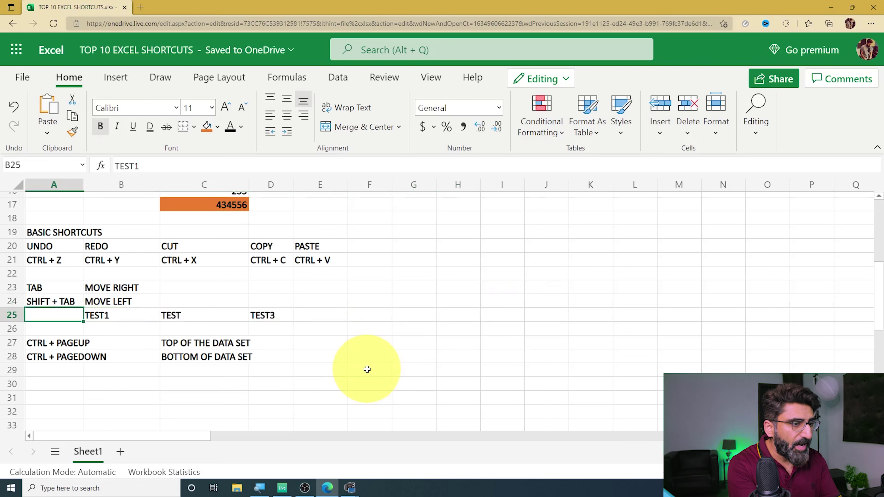
Move right cell by cell along row 25 from A25 back to H25
key(Tab)
key(Tab)
key(Tab)
key(Tab)
key(Tab)
key(Tab)
key(Tab)
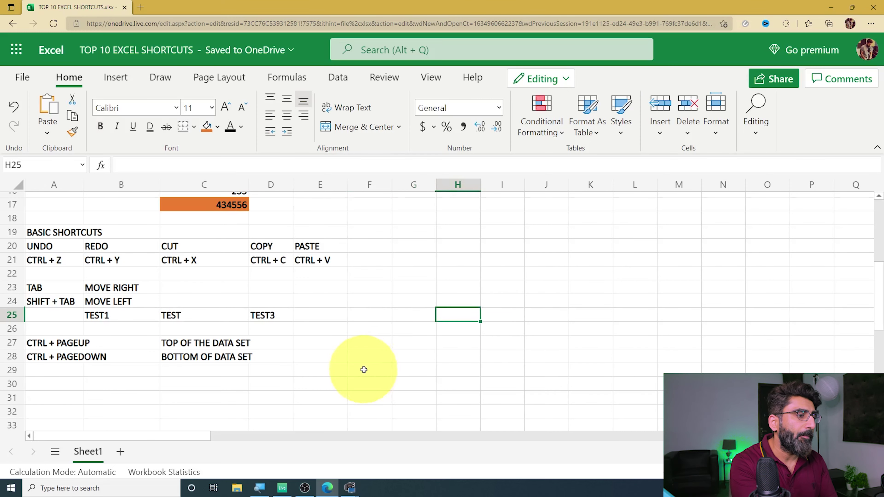
Point out the CTRL + PAGEUP and CTRL + PAGEDOWN labels by selecting A27 and A28, ending on A27
click(52, 343)
click(49, 356)
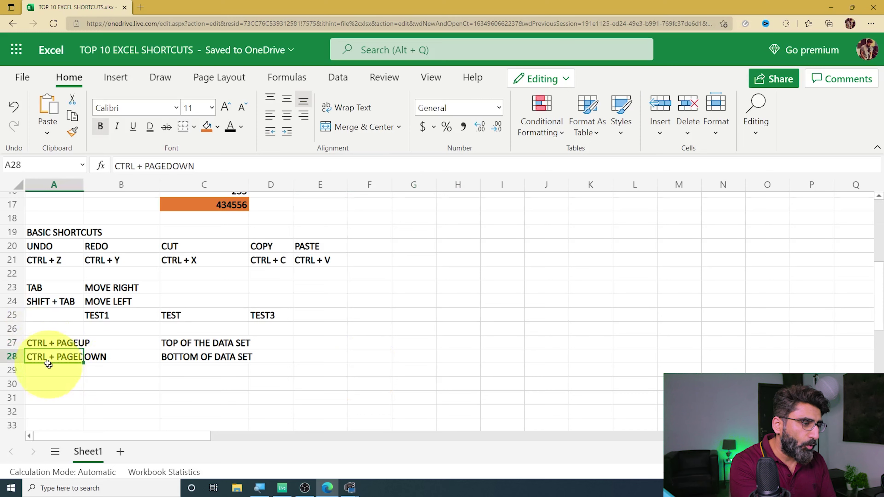
click(45, 370)
key(Up)
key(Up)
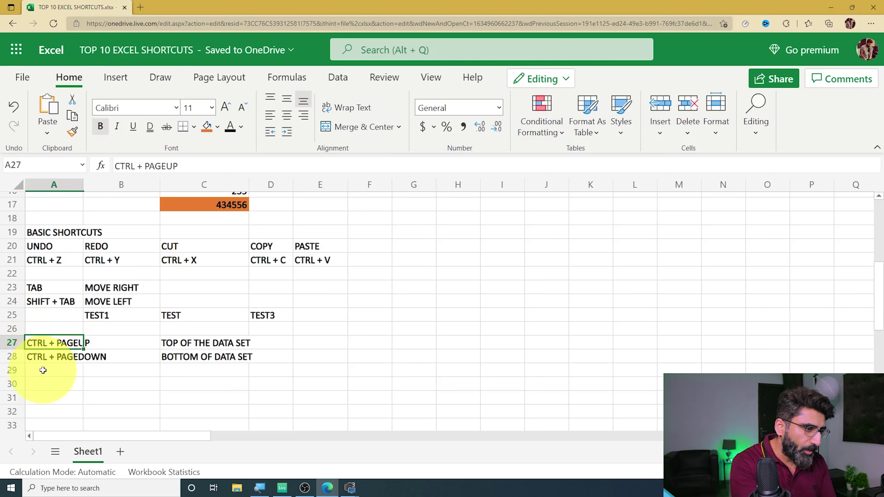
Starting from A28, jump to the sheet's first cell A1 and back down to the last used cell J28
key(Down)
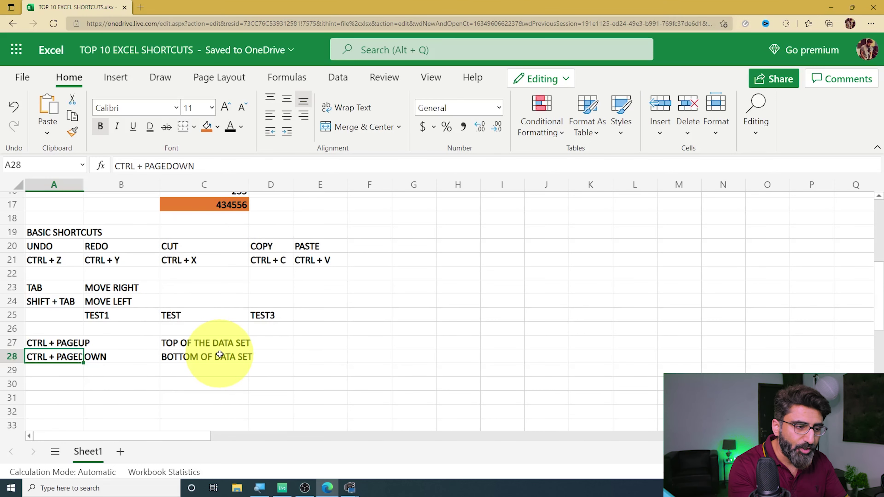
key(ctrl+Home)
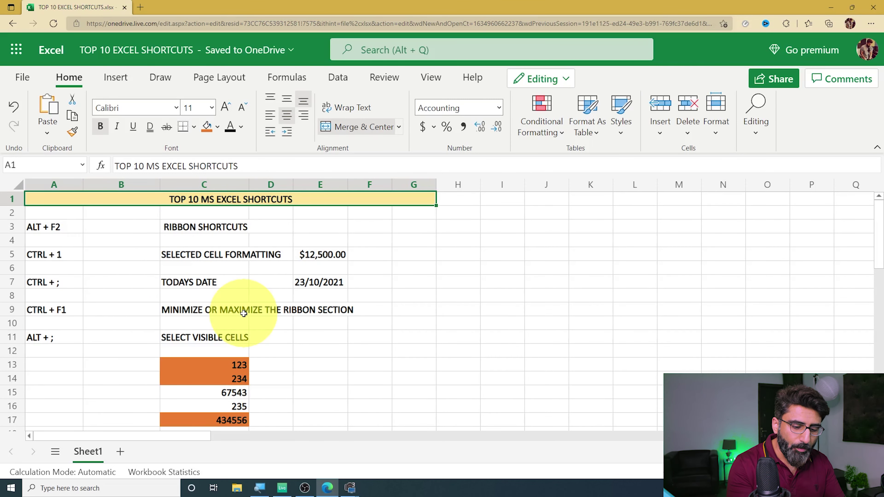
key(ctrl+End)
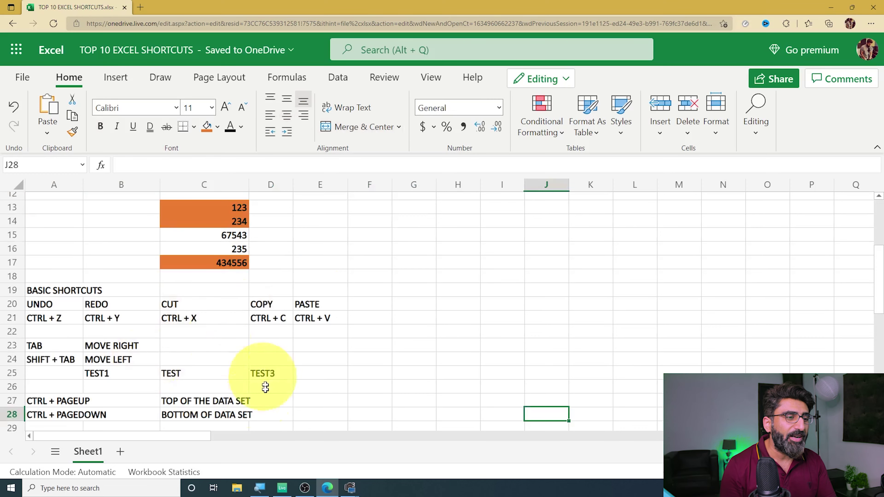